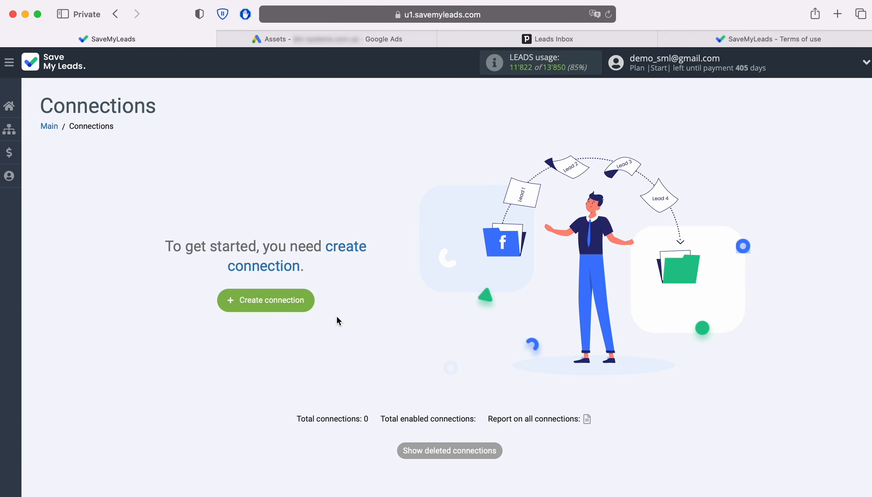
Create a connection with Google Lead Form as the lead source and Pipedrive's Create Contacts as the receiving service
left_click(304, 300)
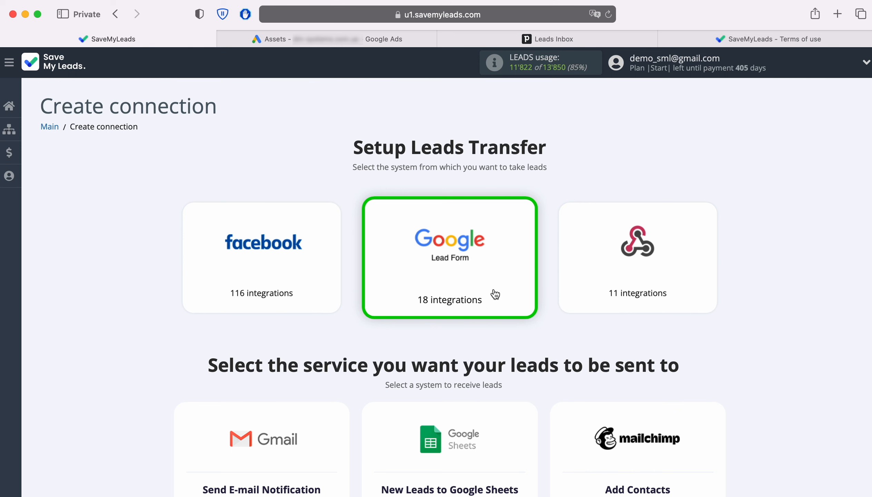
scroll(784, 343, "down", 5)
scroll(784, 344, "down", 5)
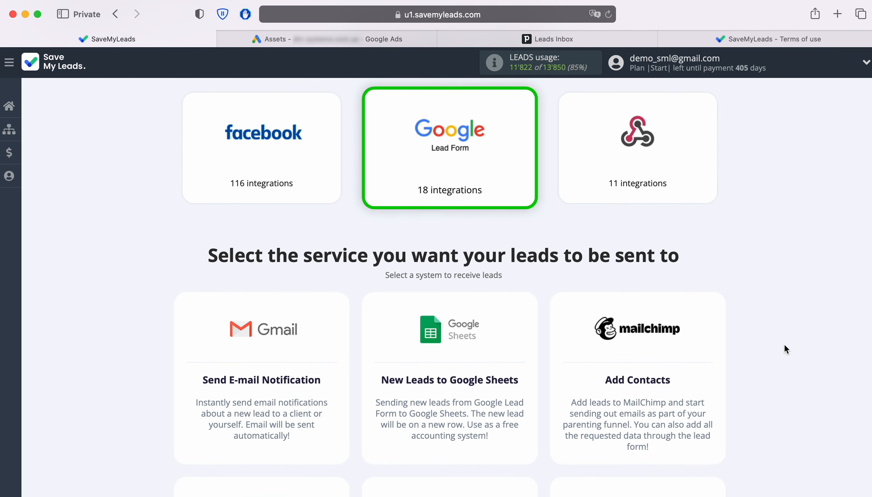
scroll(784, 343, "down", 3)
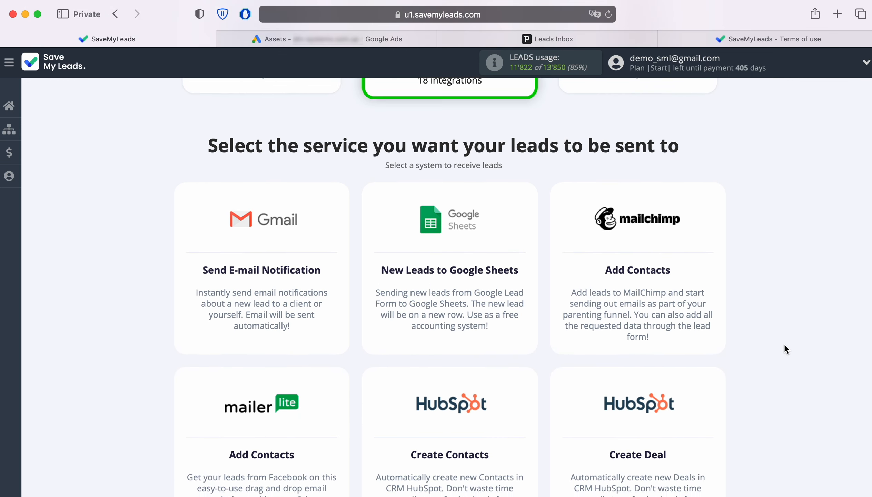
scroll(784, 343, "down", 5)
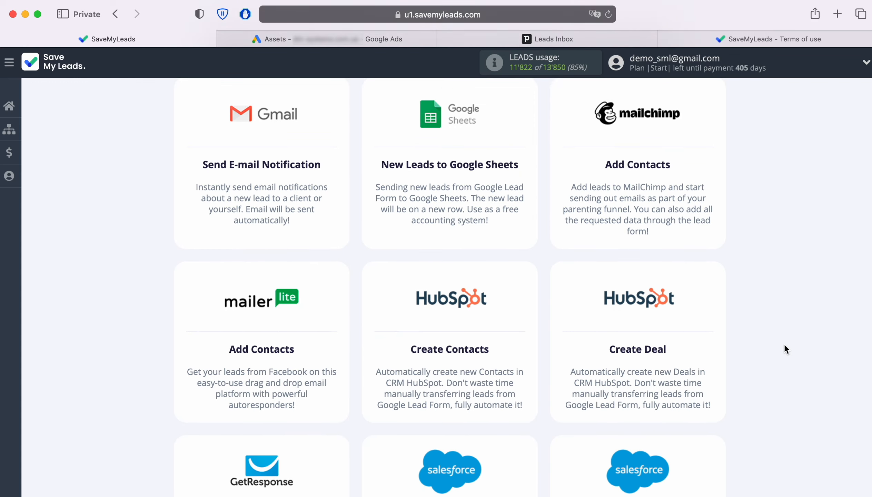
scroll(785, 345, "down", 8)
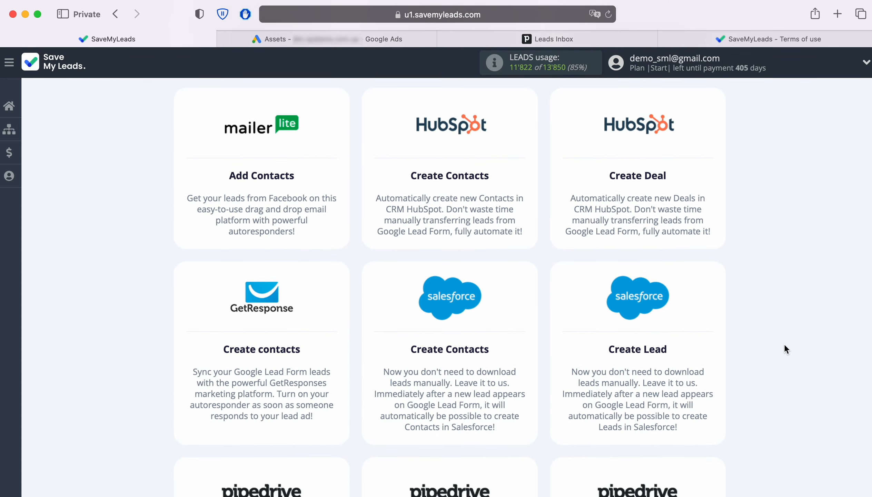
scroll(784, 343, "down", 3)
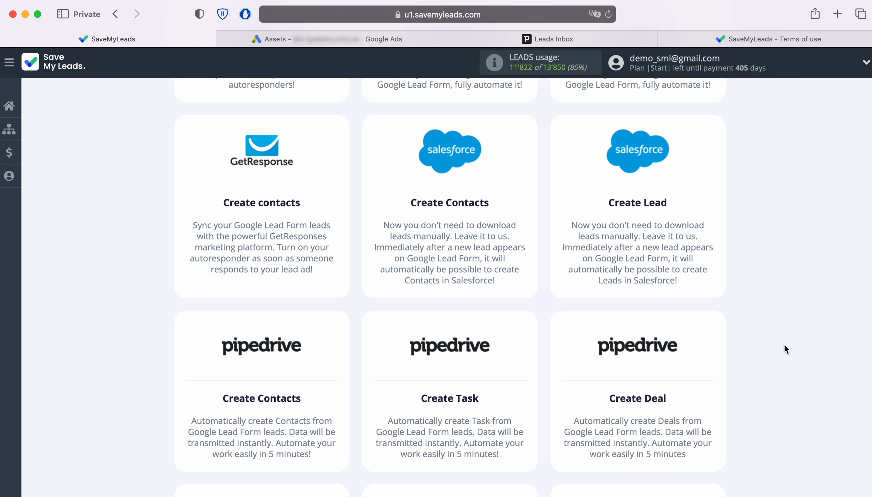
left_click(284, 365)
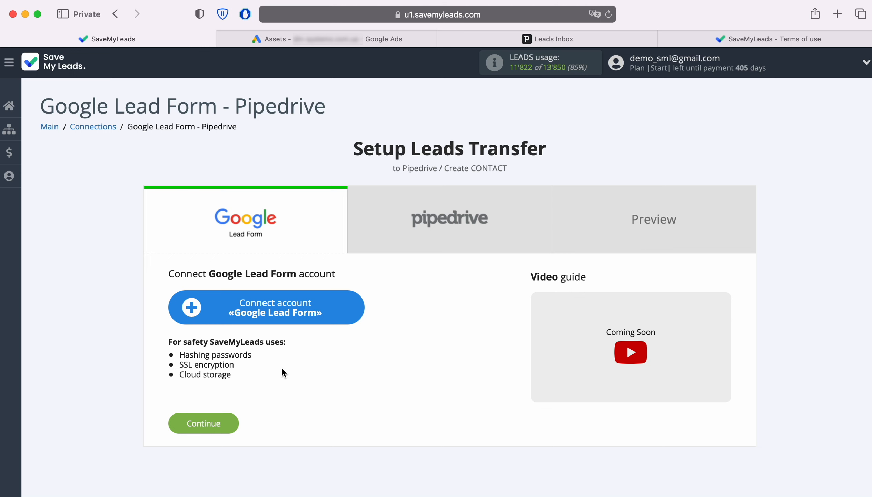
Connect a Google Lead Form account, keeping the suggested connection name
left_click(347, 308)
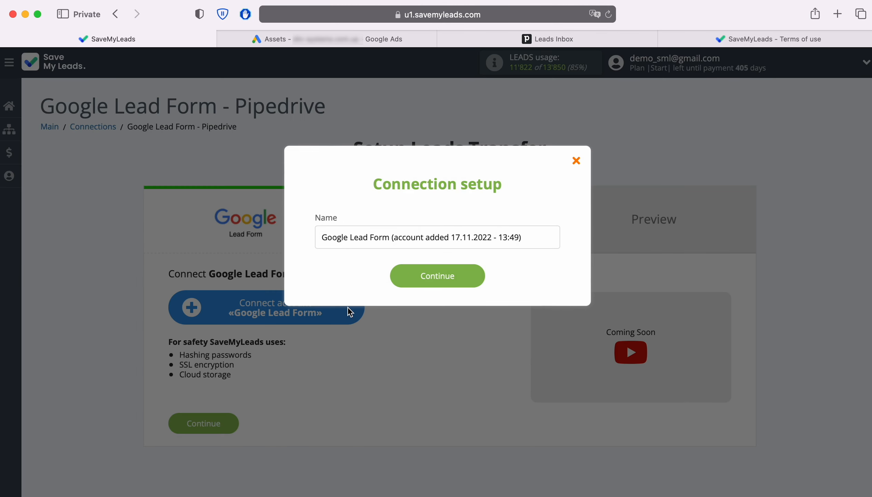
left_click_drag(533, 237, 331, 238)
left_click(350, 262)
left_click(470, 276)
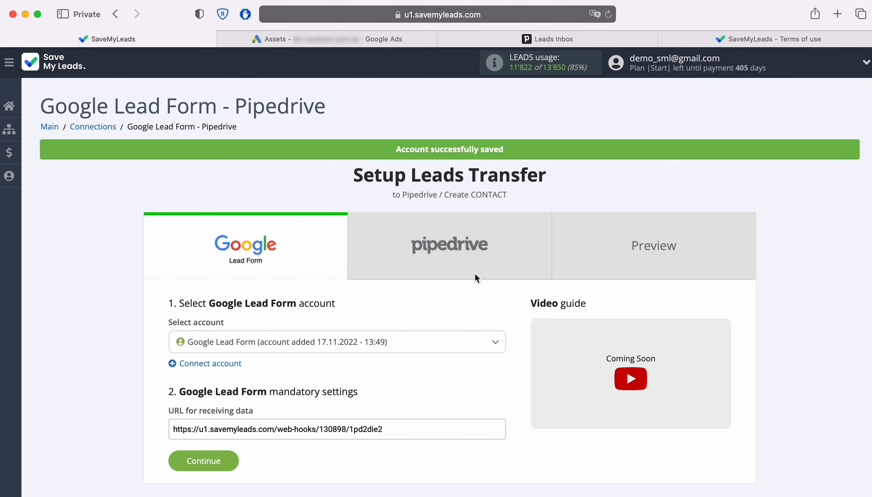
Copy the whole URL for receiving data from the Google Lead Form mandatory settings
left_click(420, 344)
left_click(398, 388)
left_click_drag(383, 429, 174, 427)
right_click(193, 427)
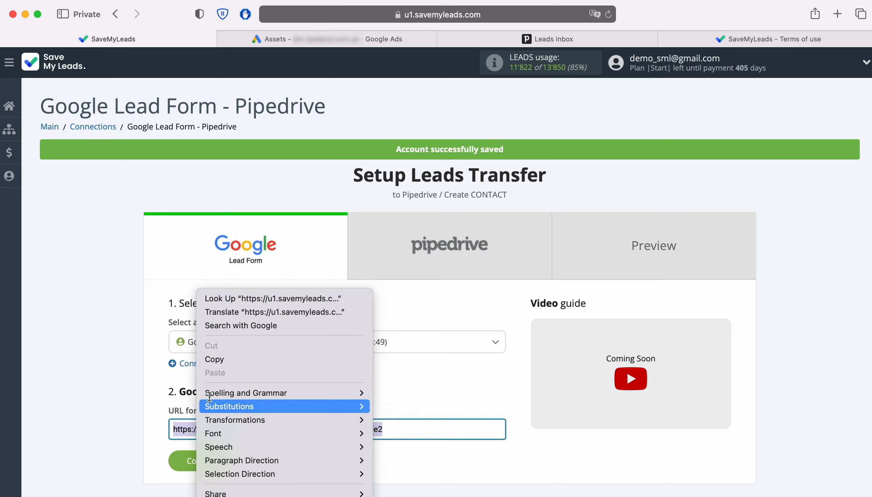
left_click(223, 359)
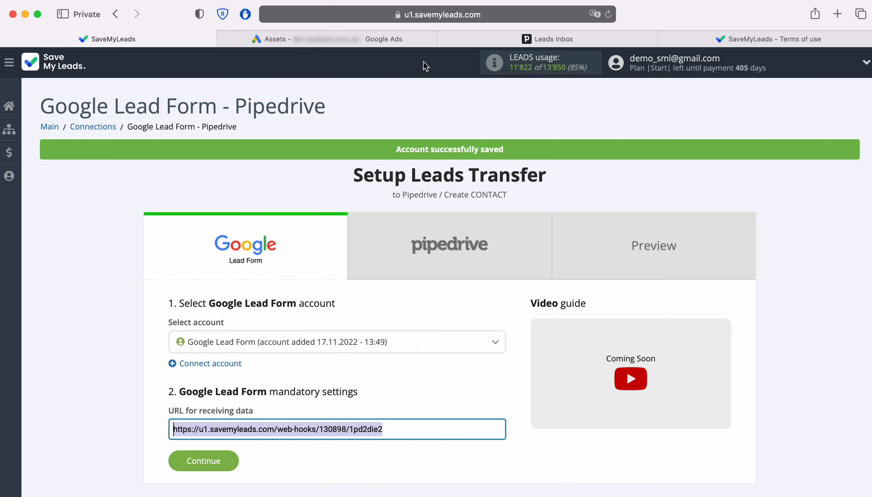
Switch to Google Ads and open the "Lead Form John" asset for editing
left_click(418, 43)
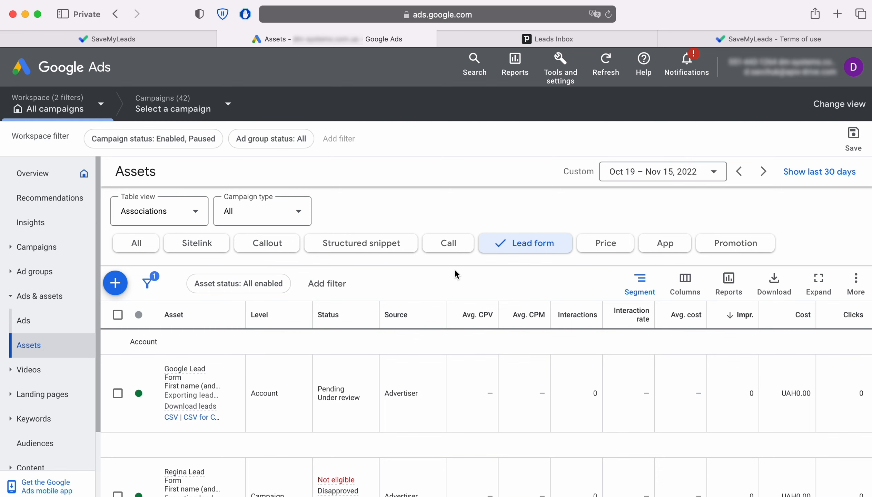
scroll(398, 365, "down", 5)
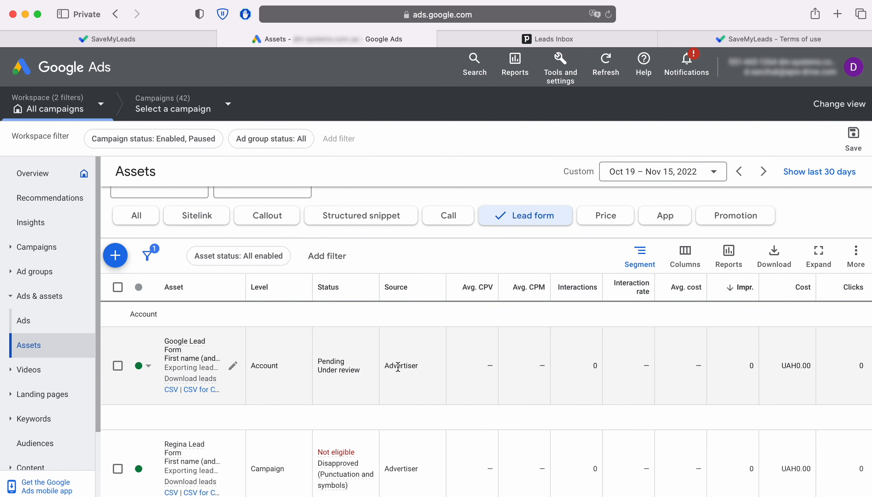
scroll(397, 364, "down", 8)
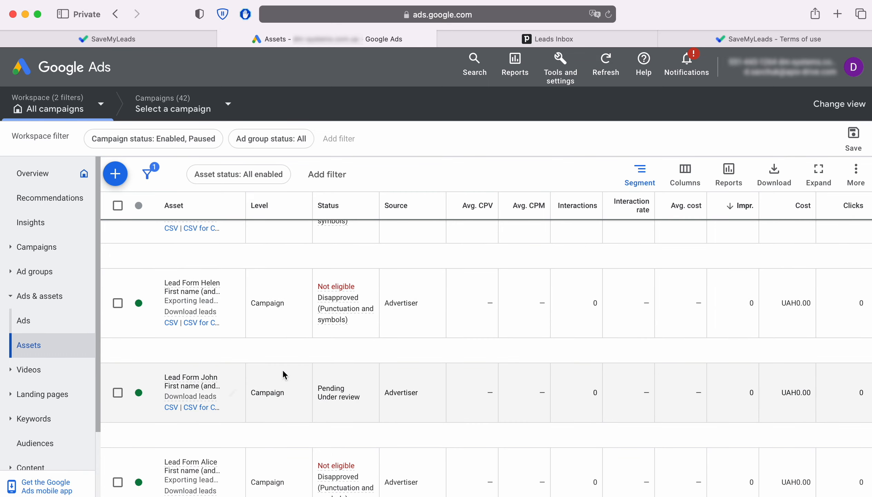
left_click(189, 378)
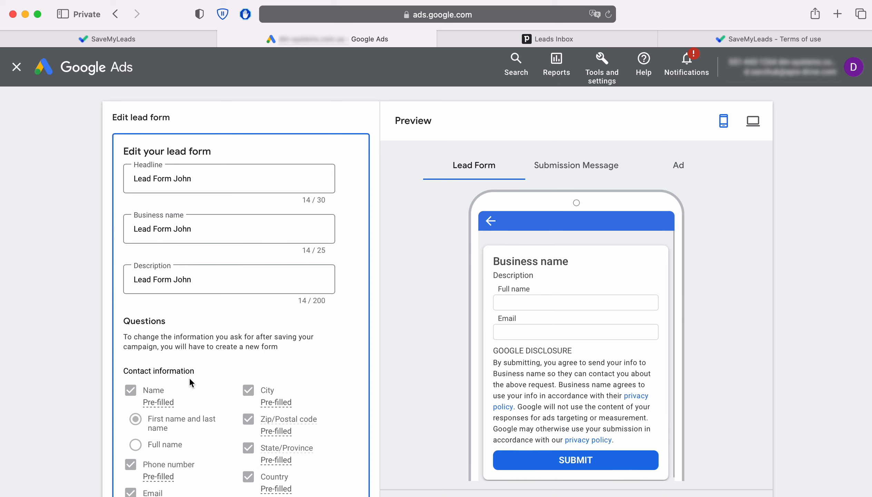
Paste the copied URL as the Webhook URL under the lead form's other data integration options
scroll(190, 381, "down", 12)
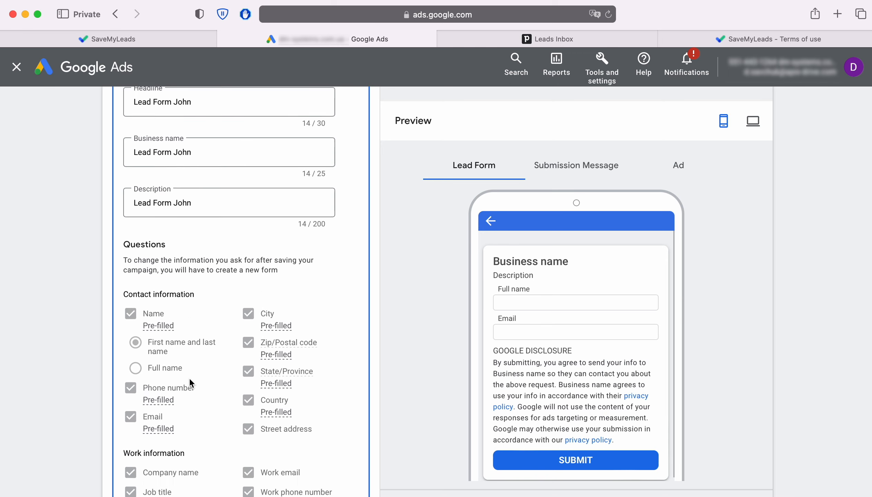
scroll(190, 373, "down", 13)
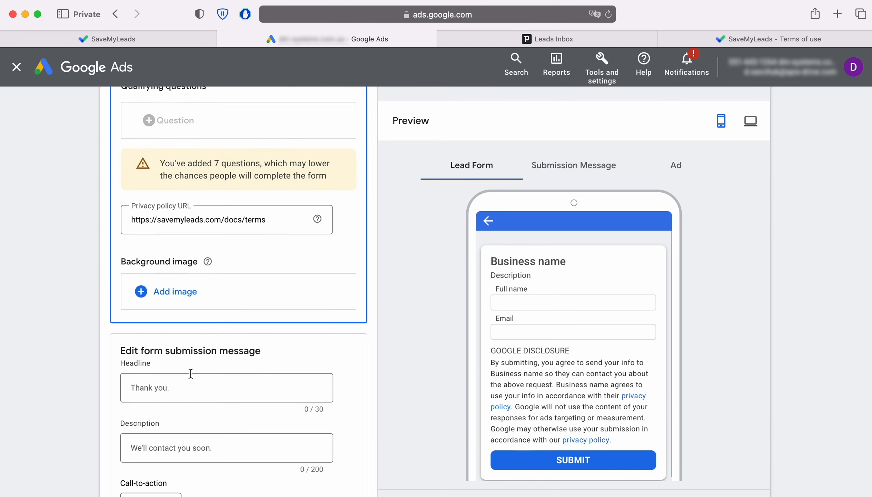
scroll(193, 376, "down", 13)
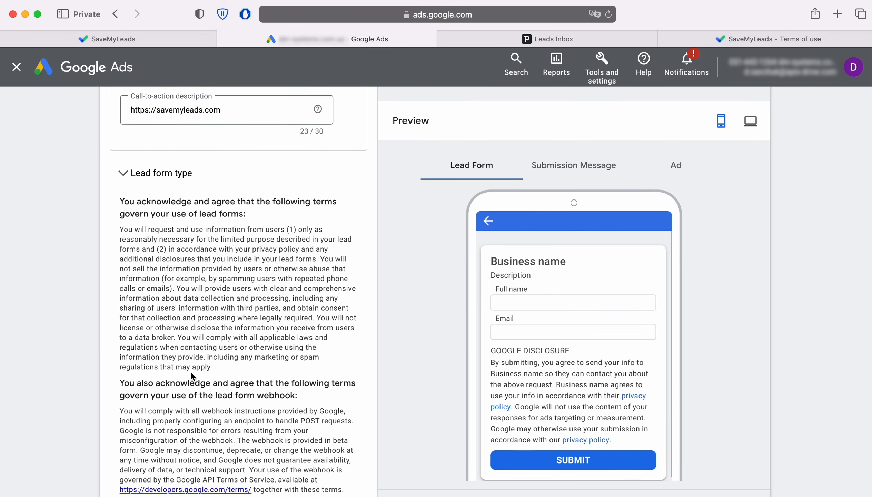
scroll(192, 376, "down", 2)
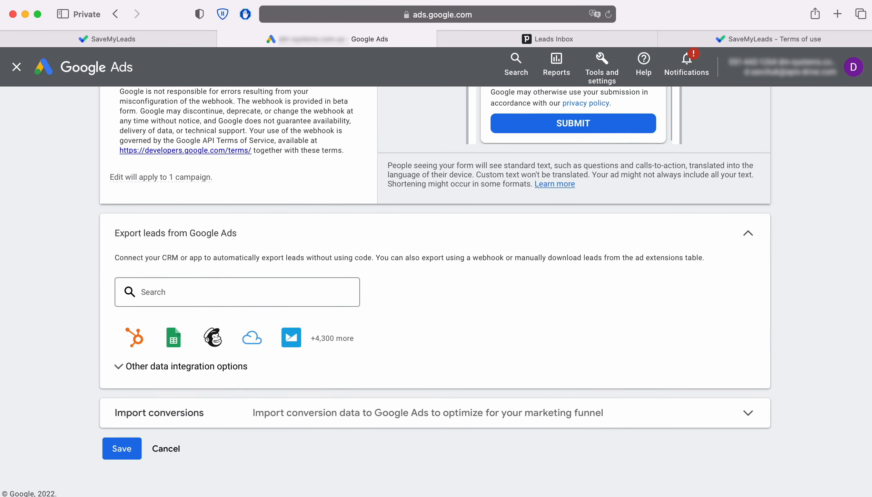
left_click(135, 371)
scroll(138, 371, "down", 3)
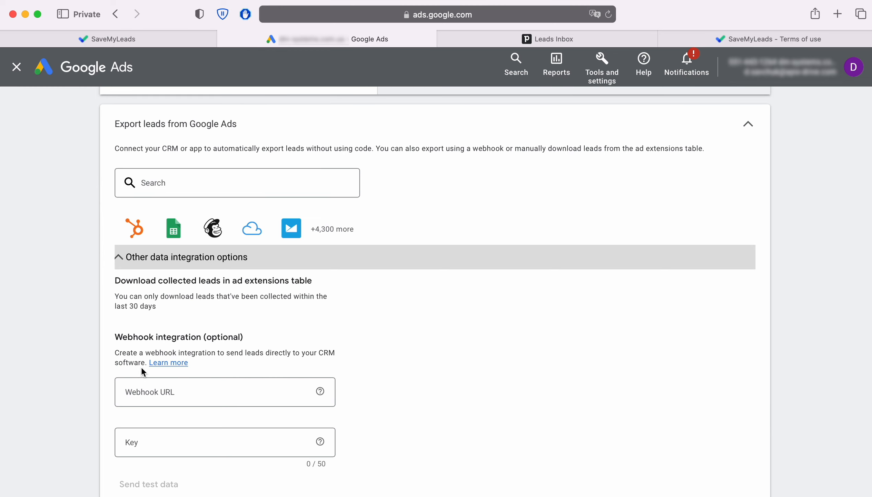
right_click(143, 393)
left_click(170, 420)
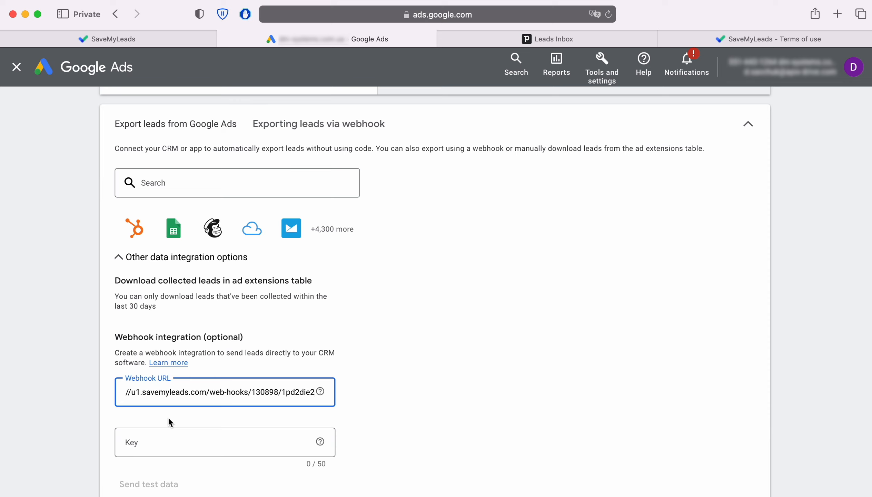
Copy the final segment of the webhook URL, after the last slash, into the webhook's Key field
left_click_drag(283, 392, 316, 392)
right_click(307, 392)
left_click(336, 361)
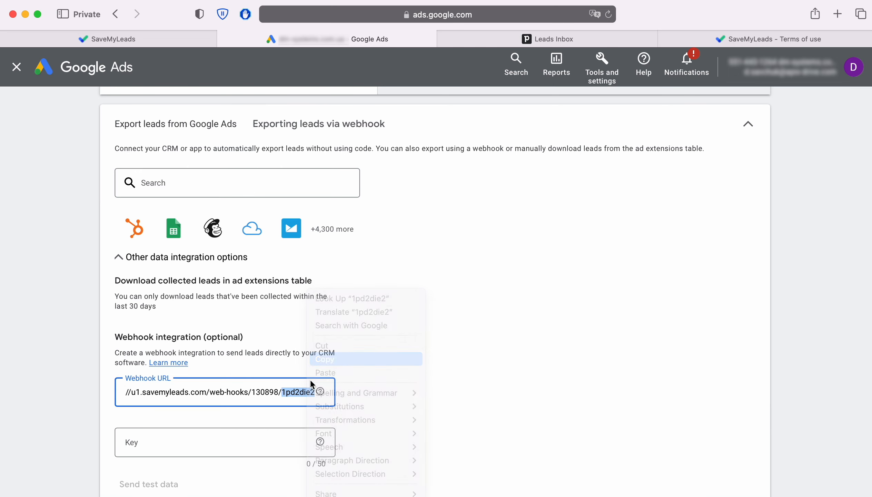
right_click(165, 442)
left_click(192, 419)
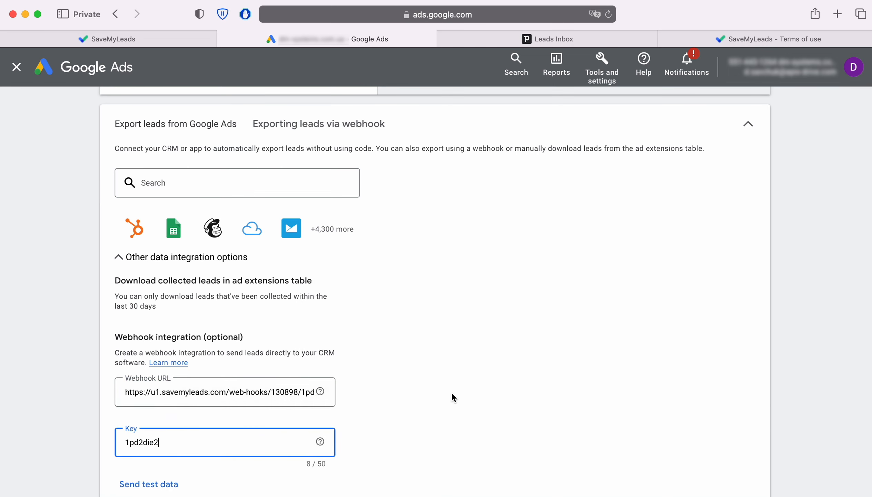
Send test data through the webhook and save the lead form
scroll(452, 395, "down", 3)
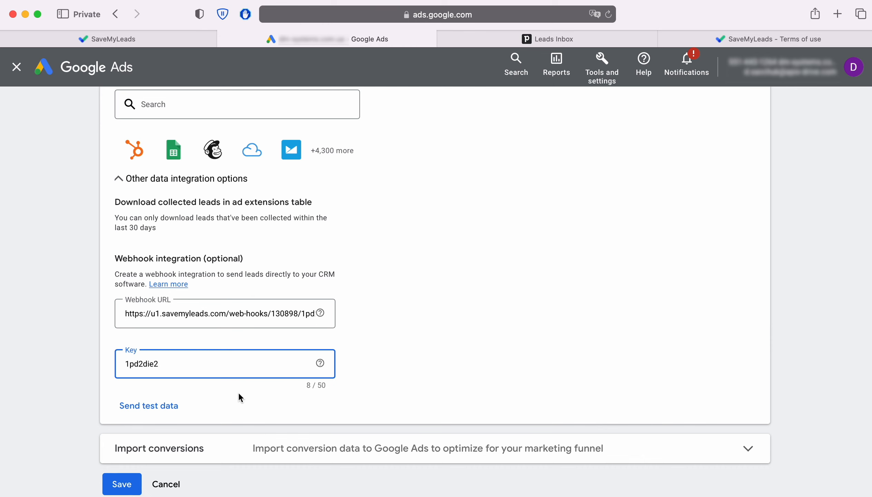
left_click(150, 406)
scroll(154, 406, "down", 2)
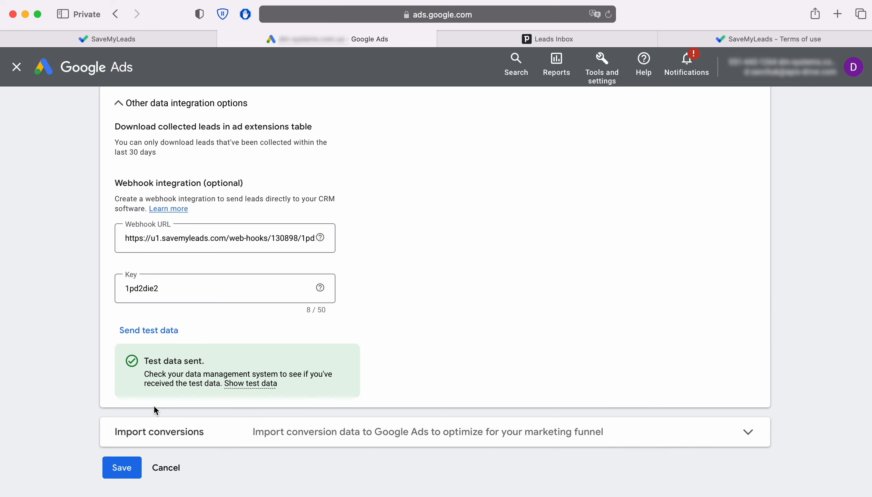
left_click(122, 468)
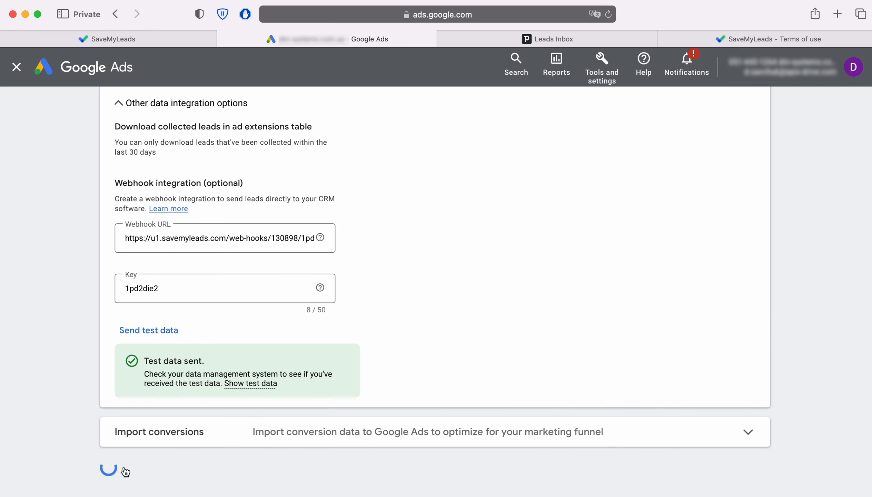
Return to SaveMyLeads, proceed to the Pipedrive stage and open the setup for connecting a Pipedrive account
left_click(129, 40)
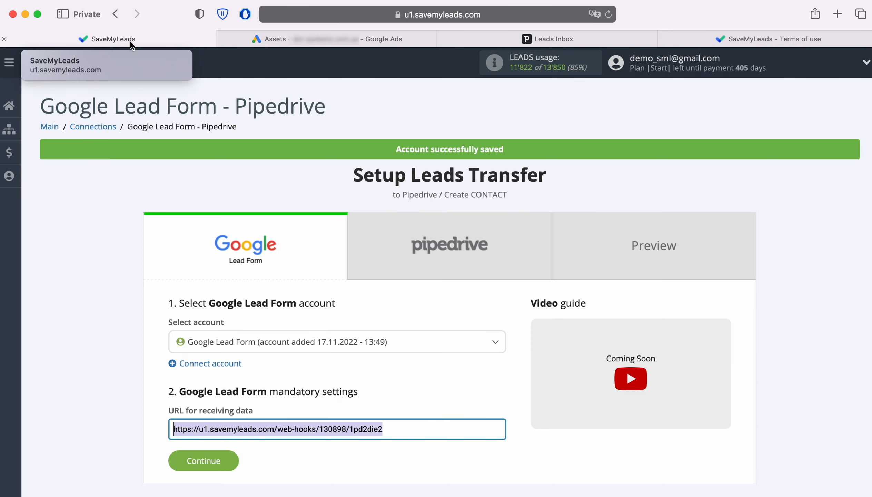
left_click(228, 460)
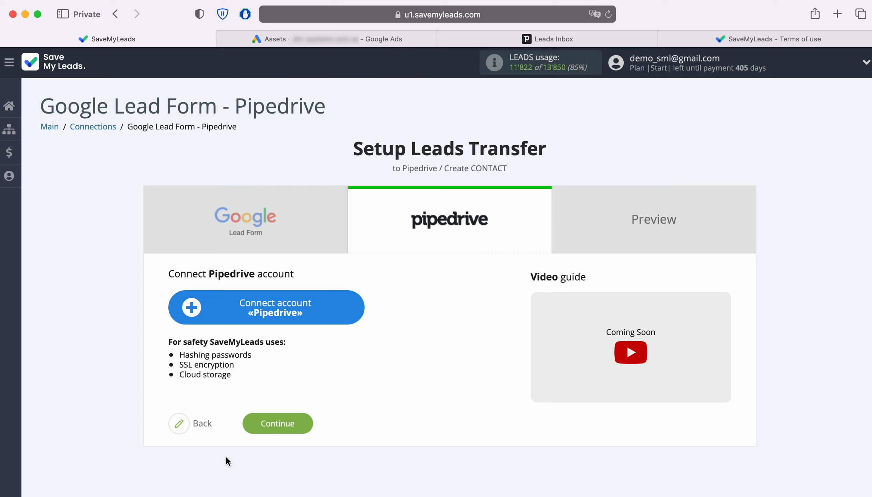
left_click(338, 321)
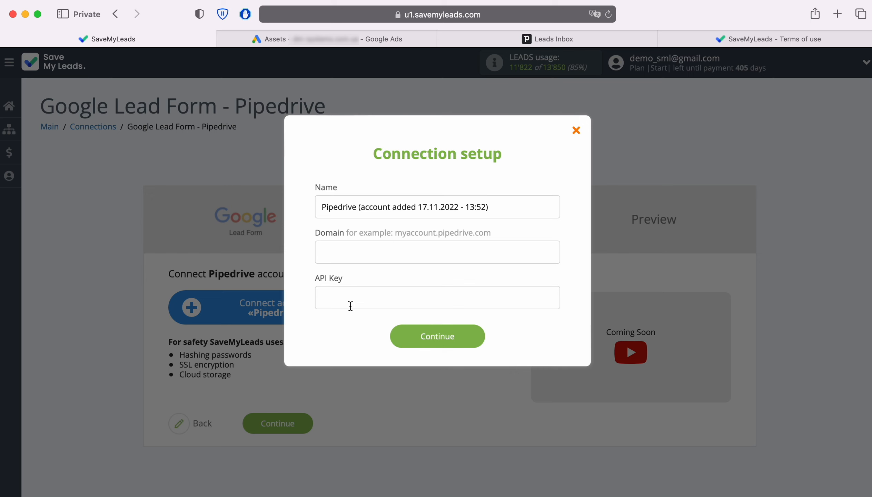
Switch to Pipedrive and copy the account's domain from the page address, without the protocol and path
left_click(525, 41)
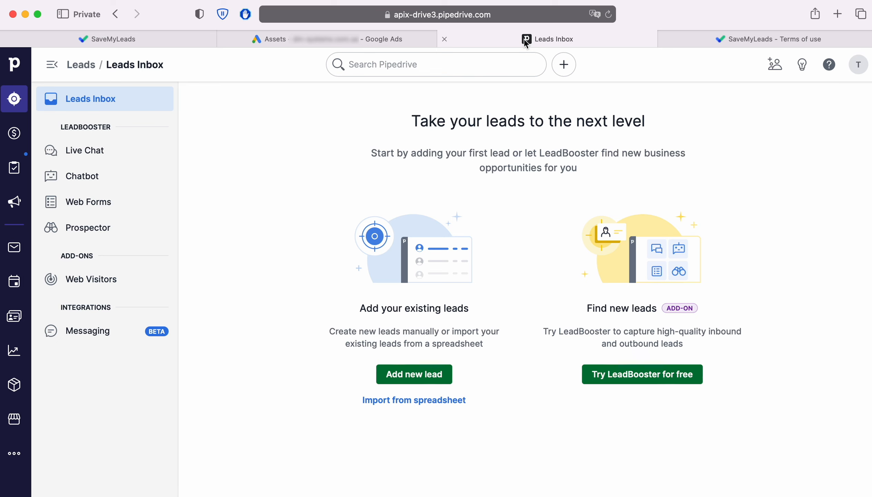
left_click(426, 15)
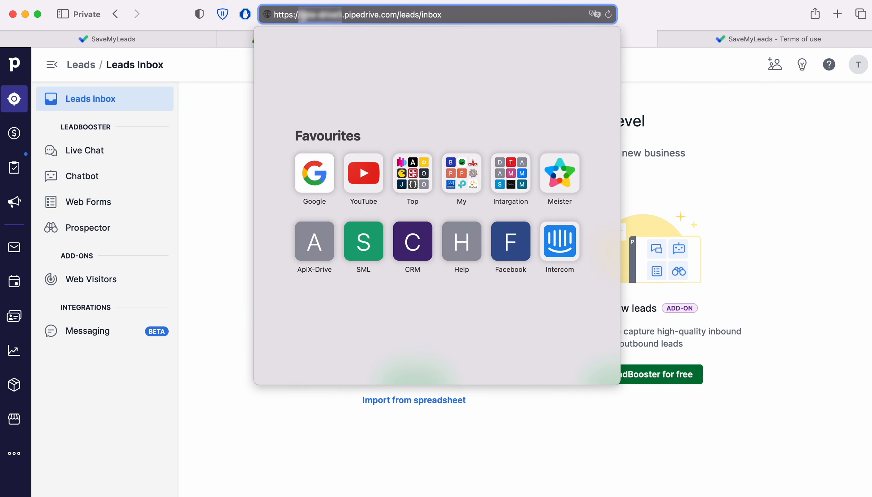
left_click_drag(299, 15, 397, 15)
right_click(397, 14)
left_click(400, 36)
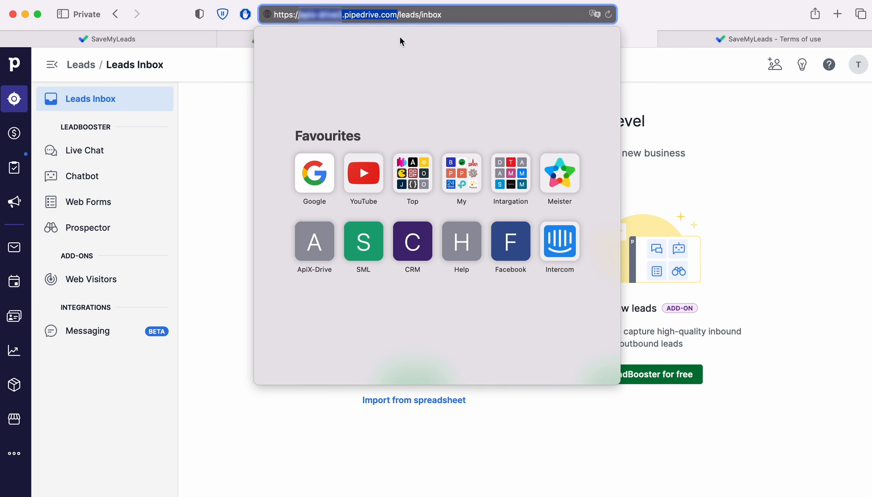
Return to SaveMyLeads and paste the copied account domain as the Domain in the Pipedrive connection setup
left_click(200, 39)
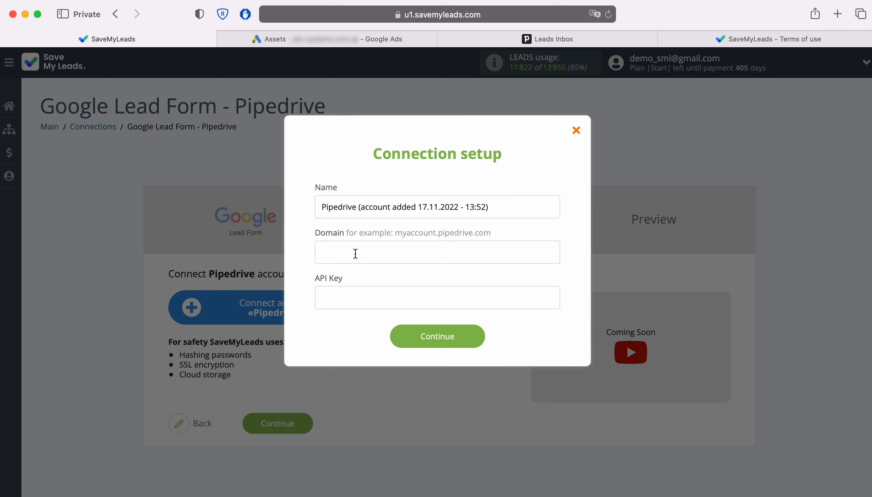
right_click(356, 254)
left_click(386, 284)
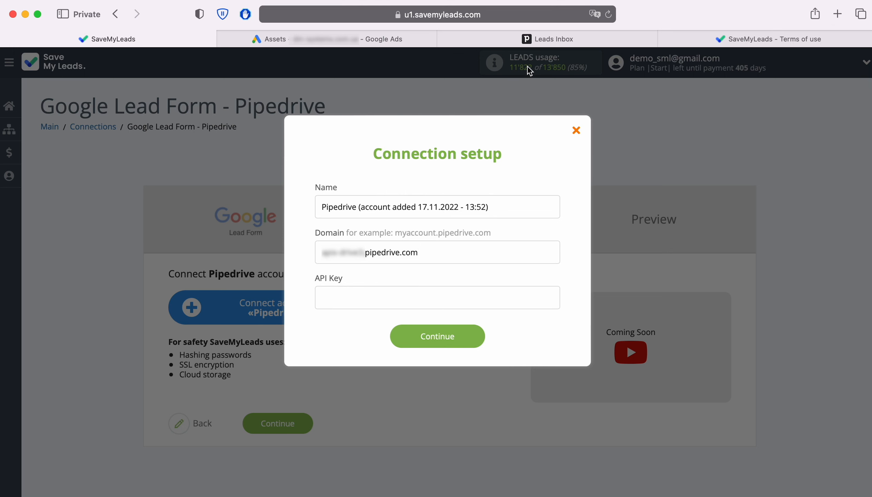
Switch to Pipedrive and copy the personal API token from the account's personal preferences
left_click(546, 39)
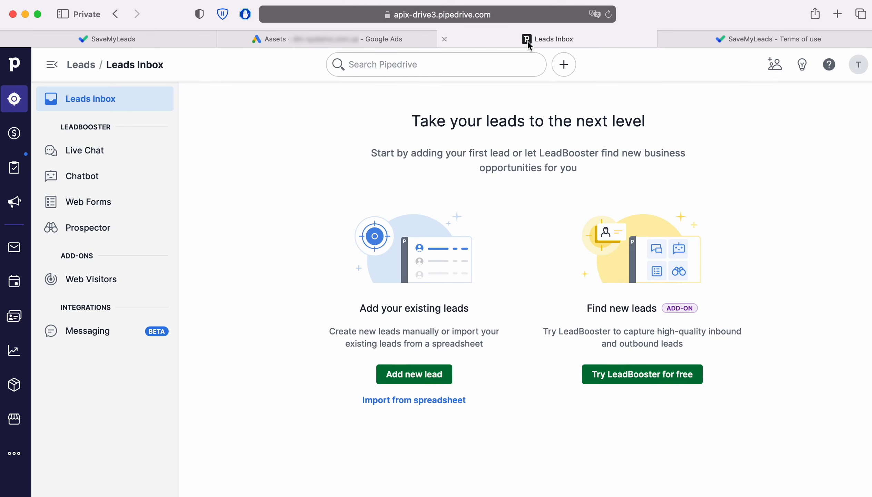
left_click(859, 65)
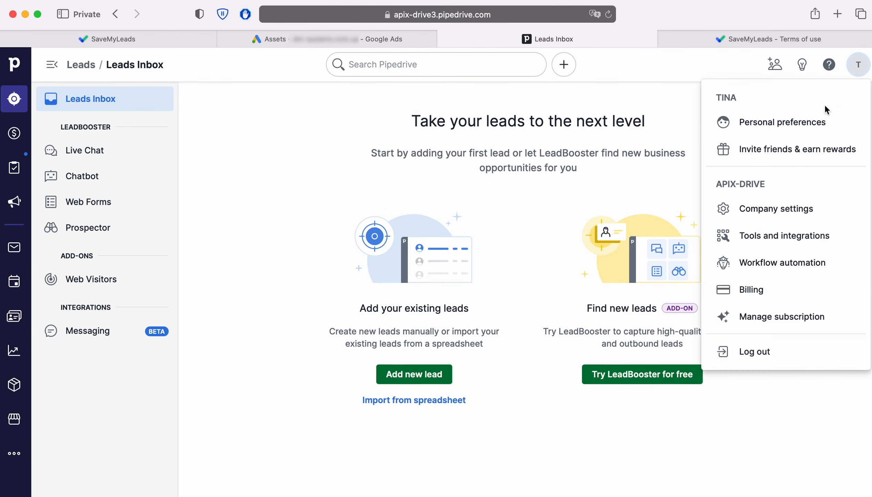
left_click(799, 123)
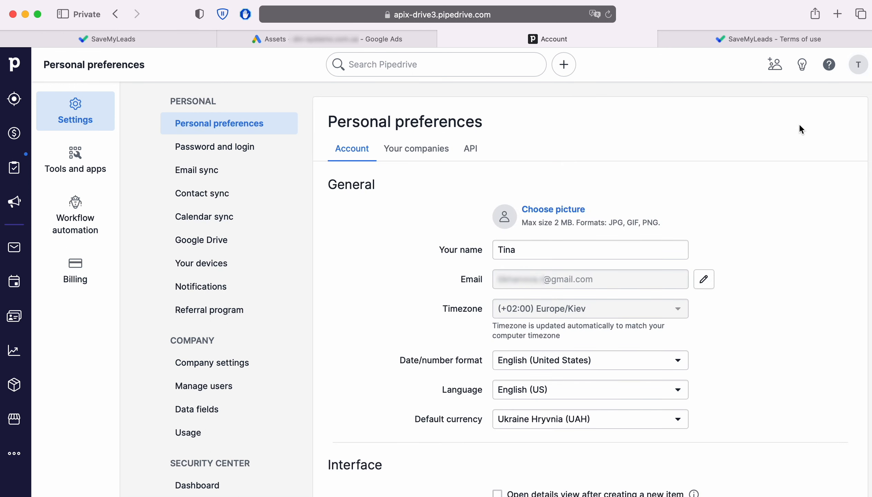
left_click(470, 152)
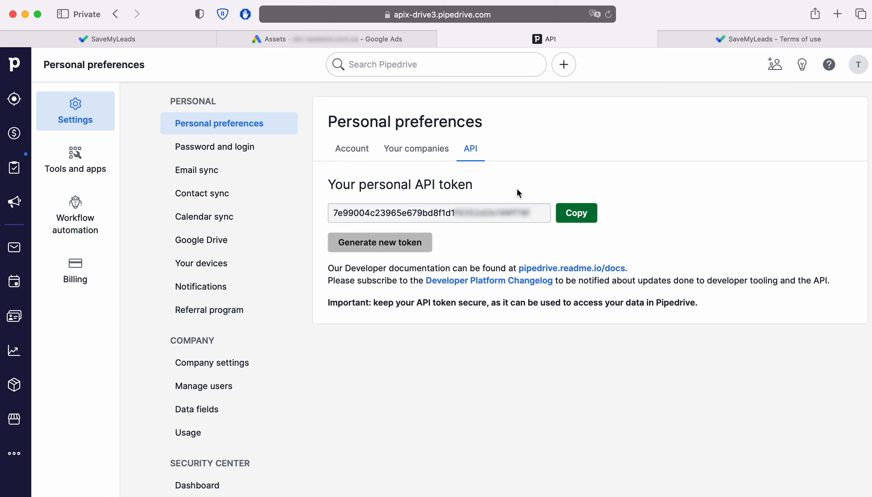
left_click(576, 213)
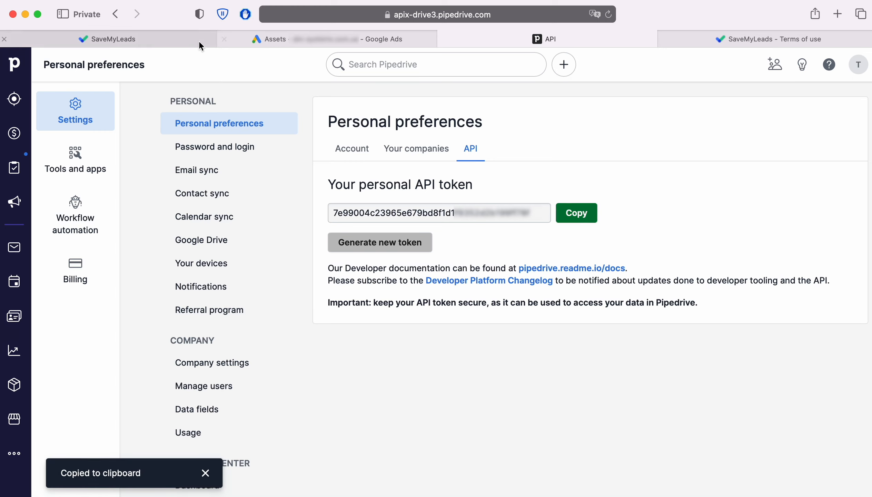
Return to SaveMyLeads, complete the connection setup with the copied token as the API Key, and select the newly connected Pipedrive account
left_click(187, 39)
right_click(366, 297)
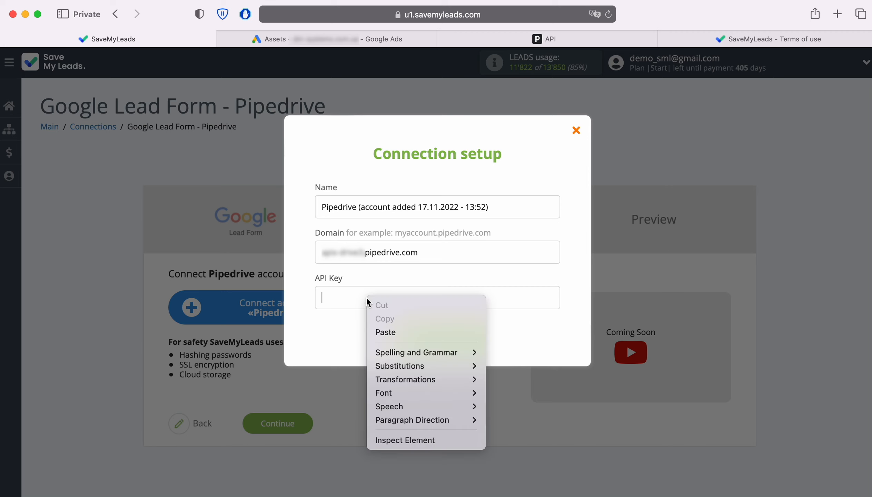
left_click(390, 330)
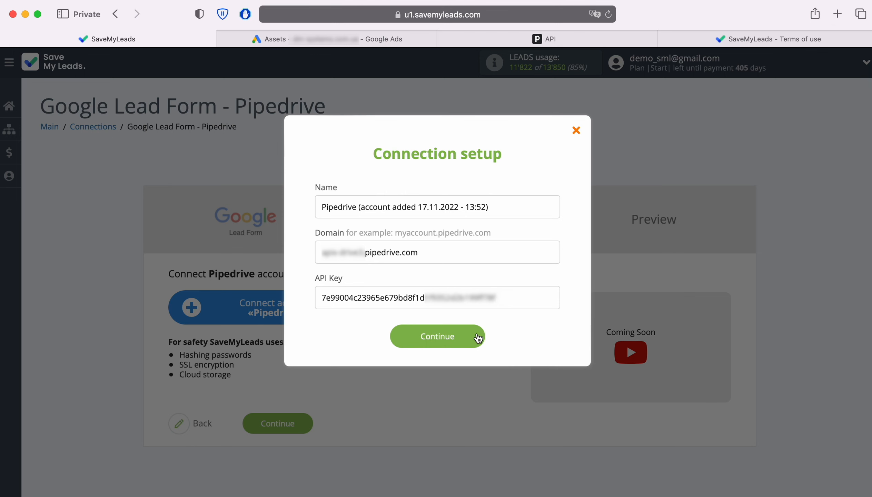
left_click(477, 338)
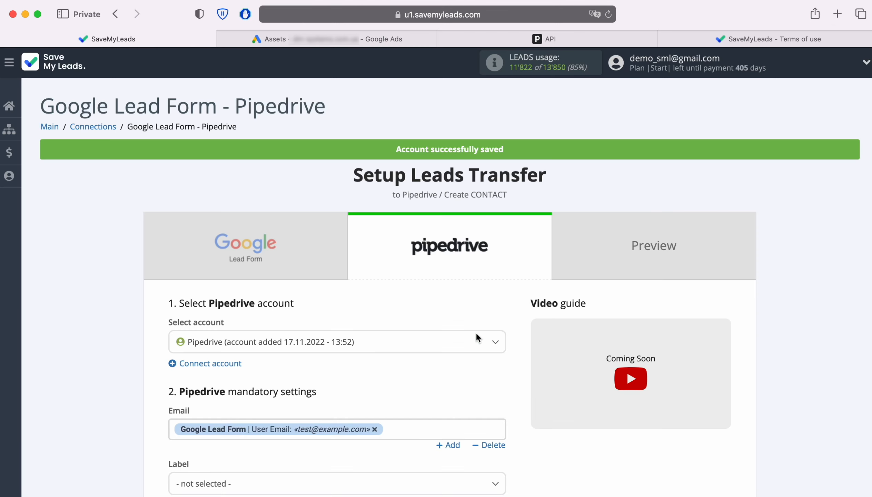
left_click(403, 348)
left_click(349, 390)
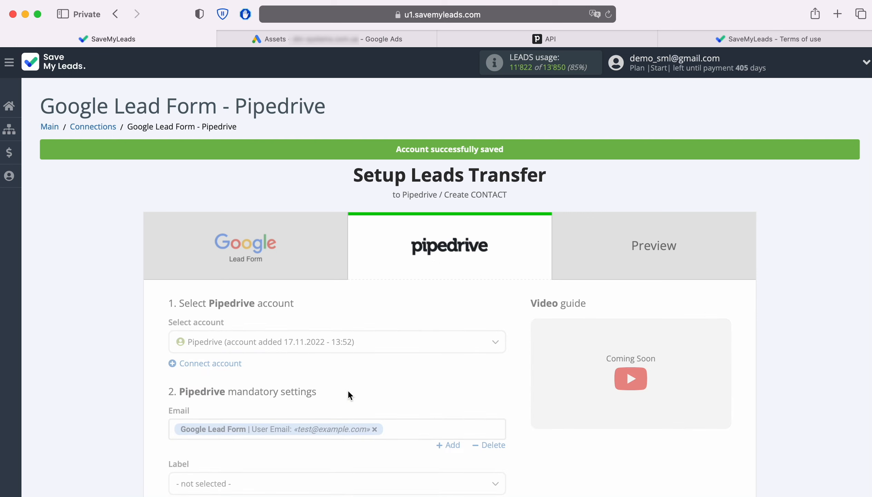
Review the prefilled contact fields and the variables available for Email, and continue to the preview with the default field mapping
scroll(518, 371, "down", 4)
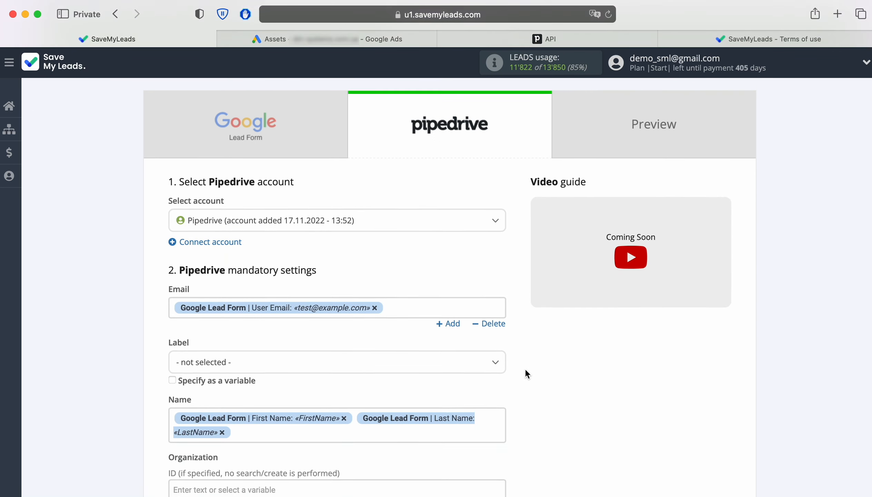
scroll(533, 353, "down", 4)
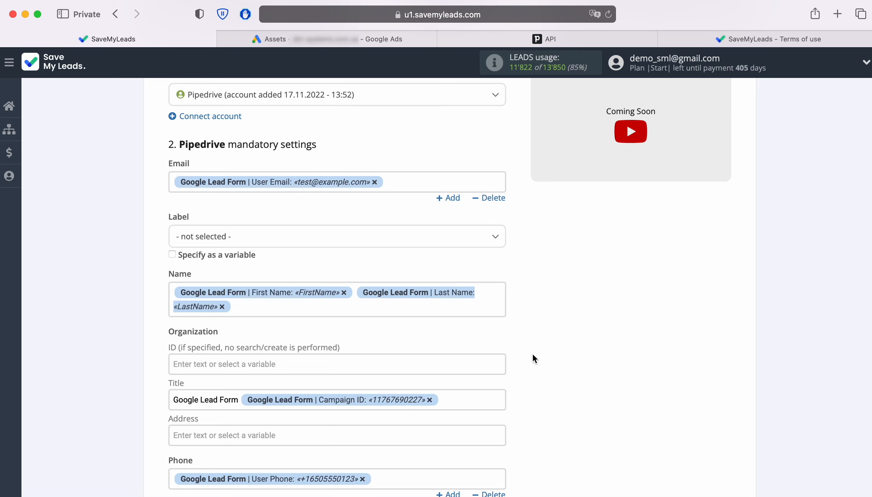
left_click(410, 181)
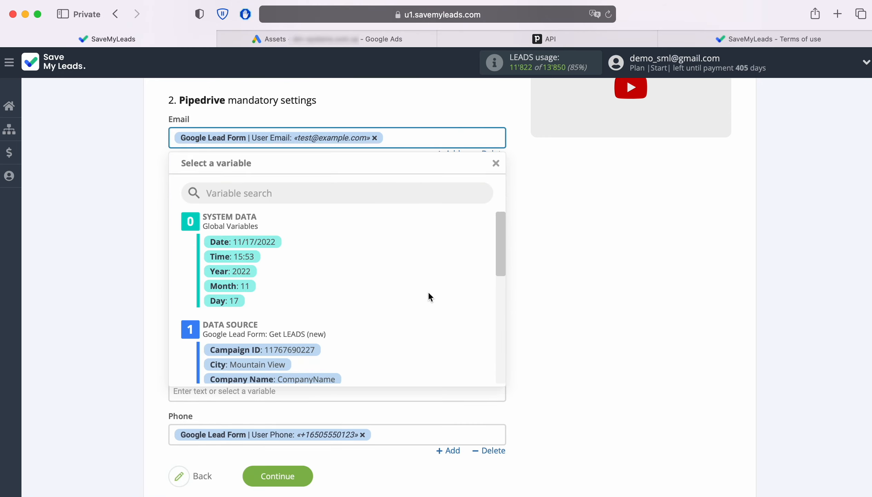
scroll(429, 297, "down", 5)
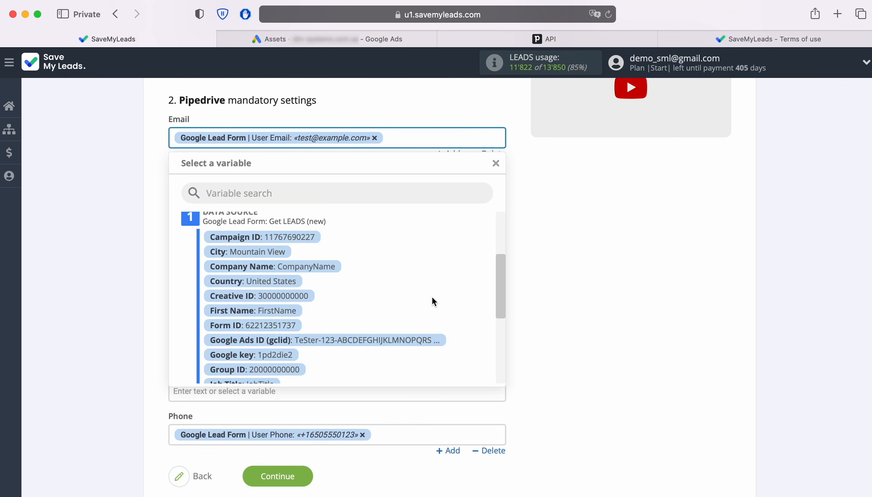
scroll(432, 298, "down", 5)
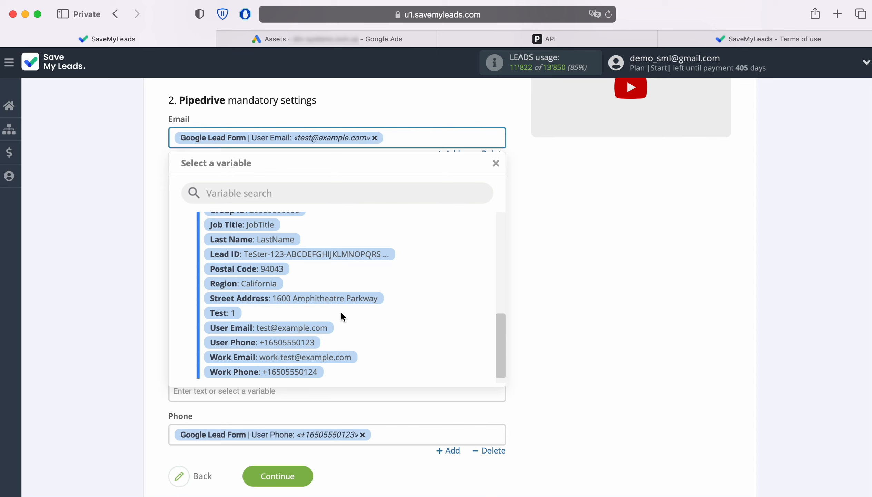
left_click(552, 294)
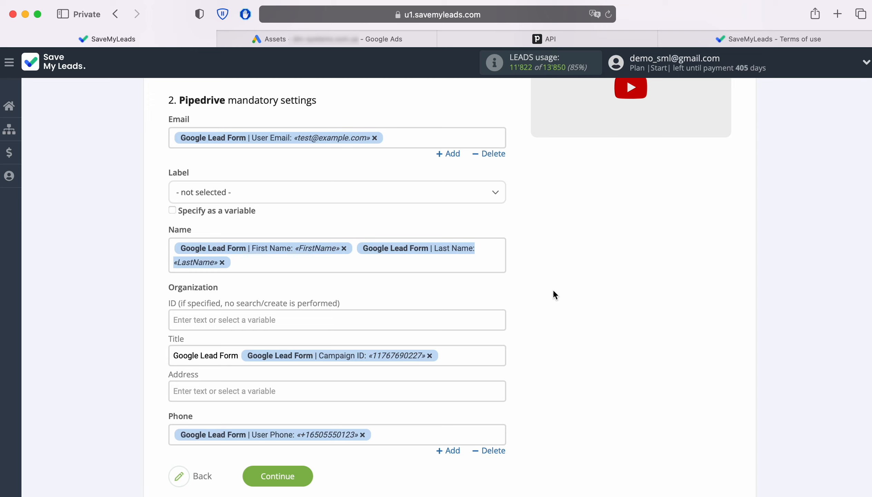
left_click(306, 477)
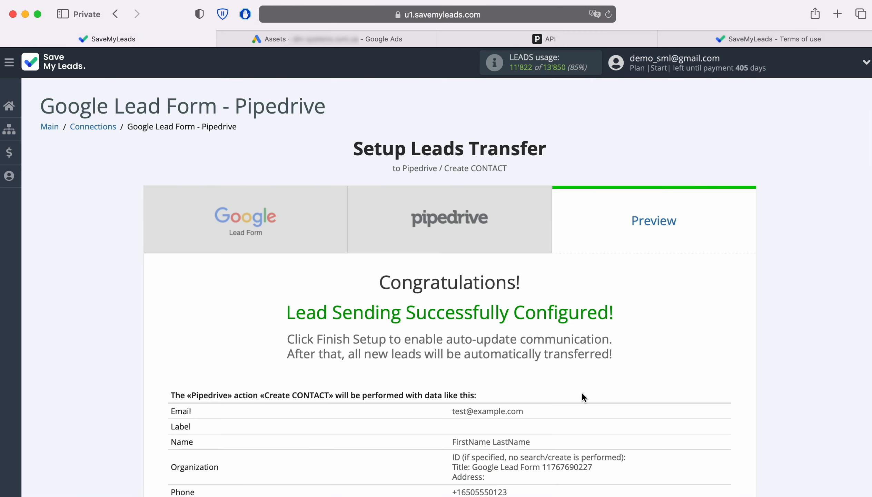
Send test data to Pipedrive and switch to Pipedrive to open the created contact in the people list
scroll(846, 341, "down", 3)
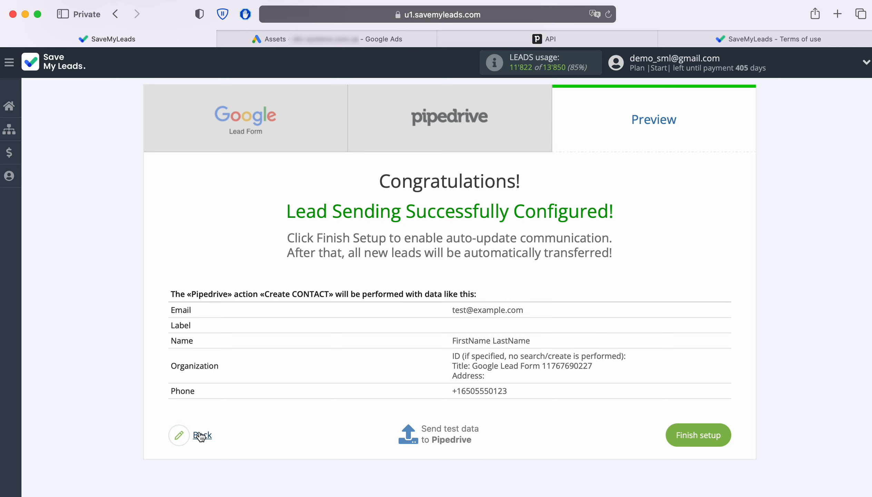
left_click(451, 432)
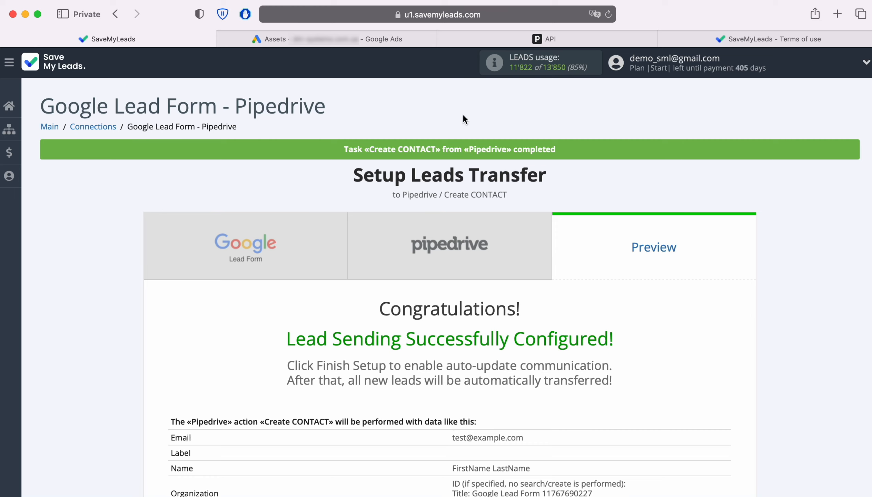
left_click(443, 38)
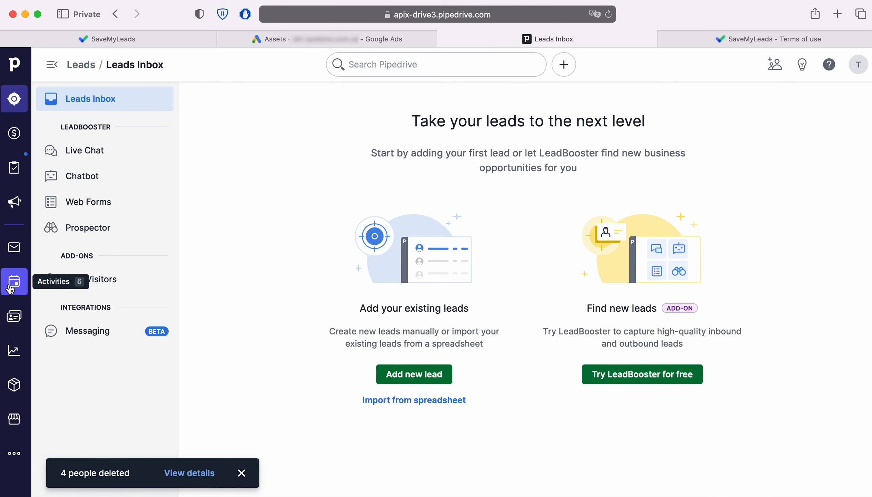
left_click(14, 316)
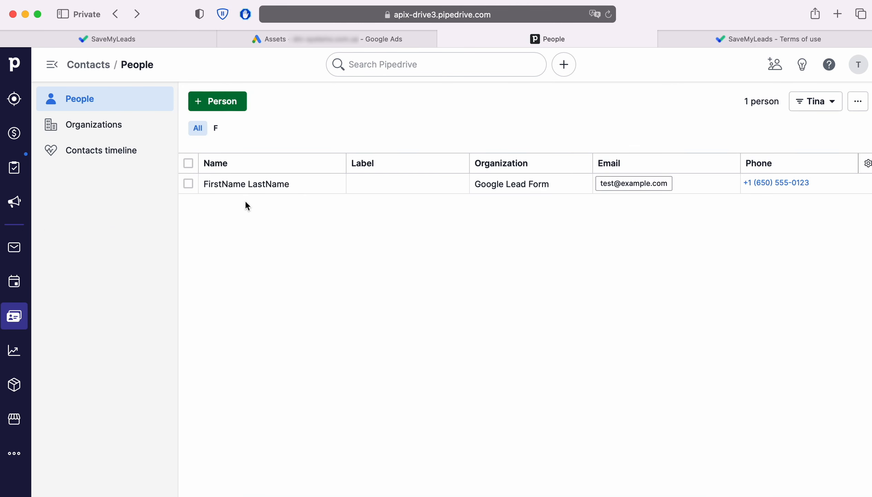
left_click(255, 185)
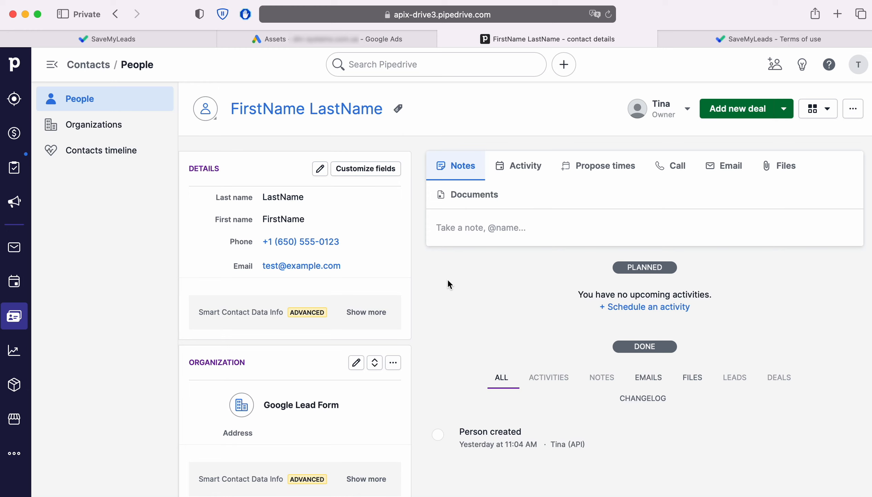
Return to SaveMyLeads and finish the setup of the Google Lead Form - Pipedrive connection
left_click(127, 44)
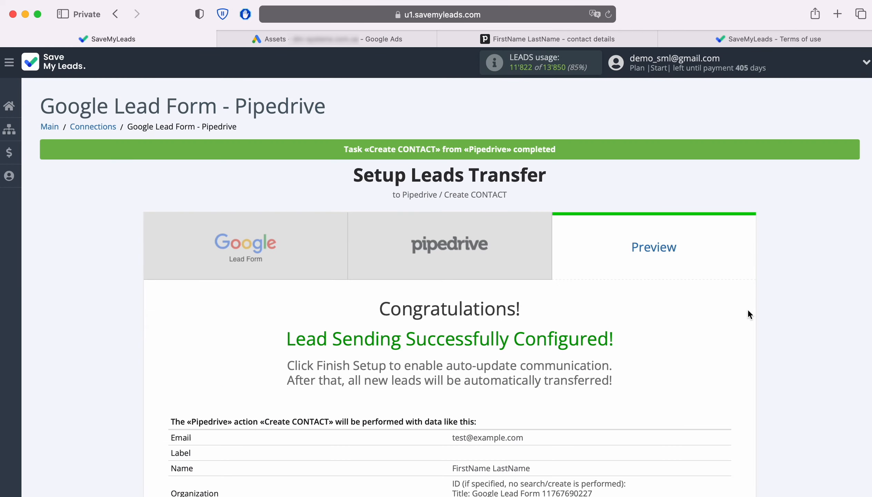
scroll(804, 310, "down", 3)
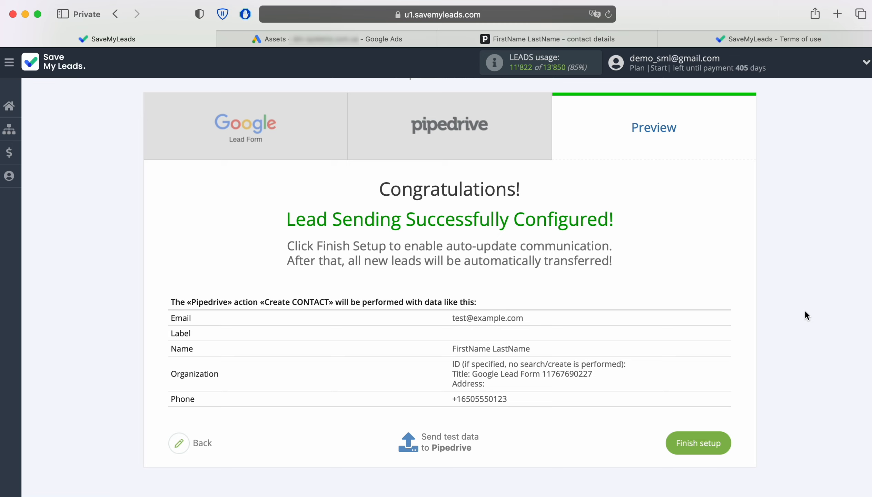
left_click(726, 435)
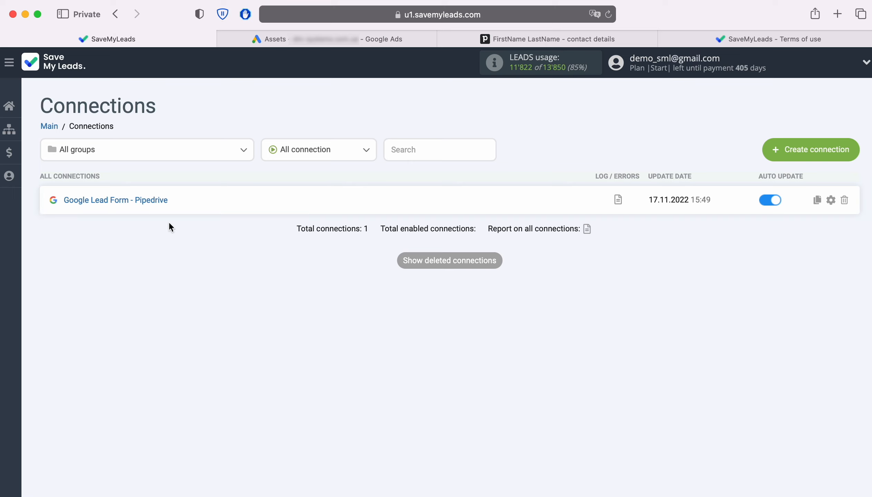
Rename the connection as "Google Lead Form - Pipedrive Lead Form" followed by the person's first name
left_click(831, 200)
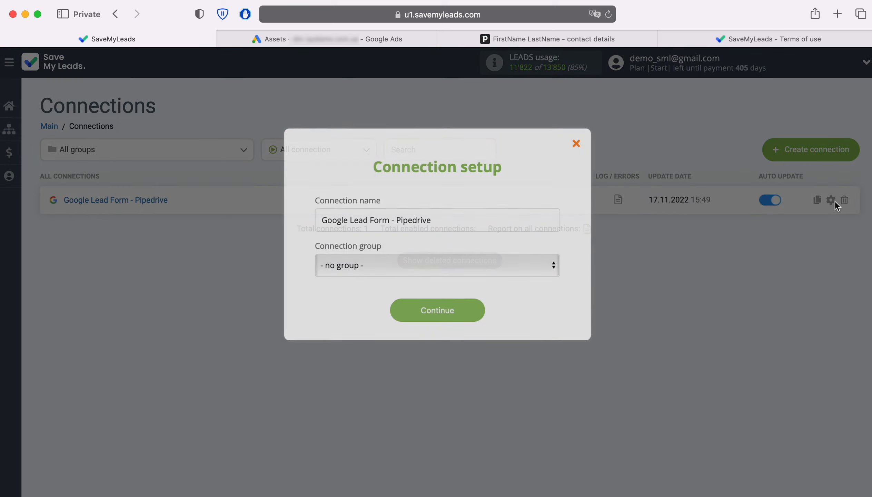
left_click(501, 220)
type("Lead For")
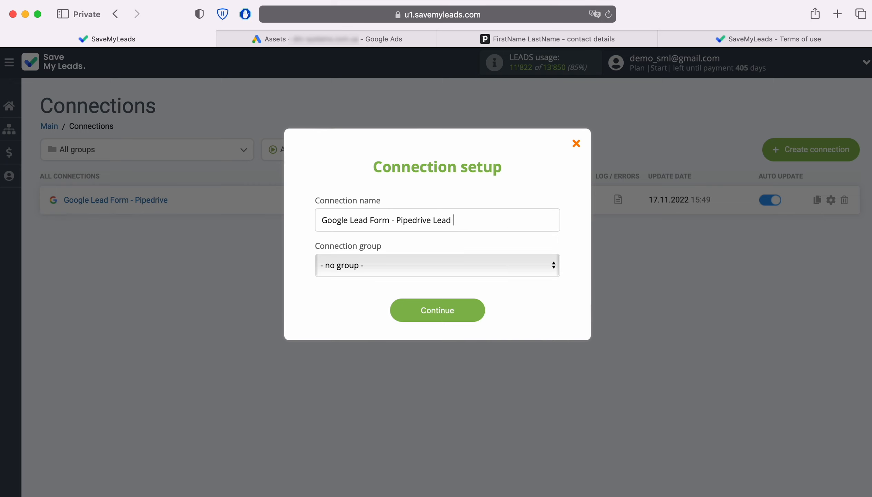
type("m John")
left_click(464, 310)
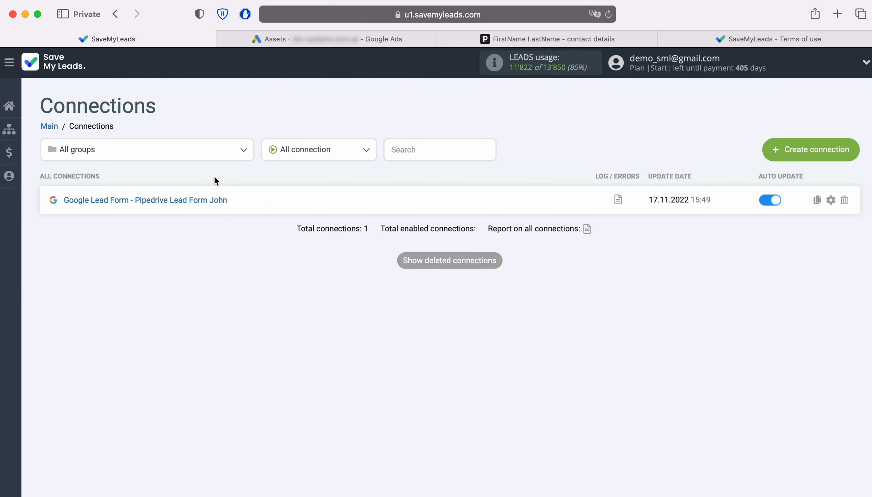